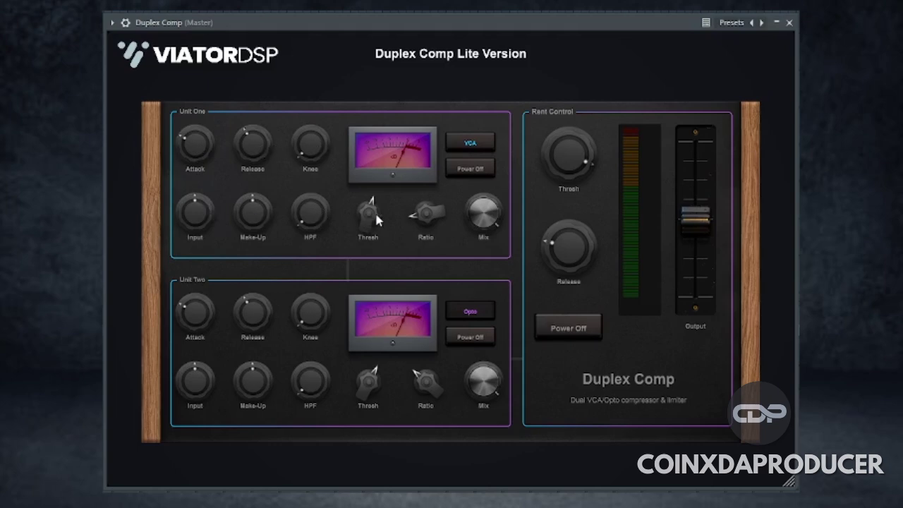
Step: Switch Unit One's compressor model to Opto and look over the master output and limiter release controls
mouse_move(496, 216)
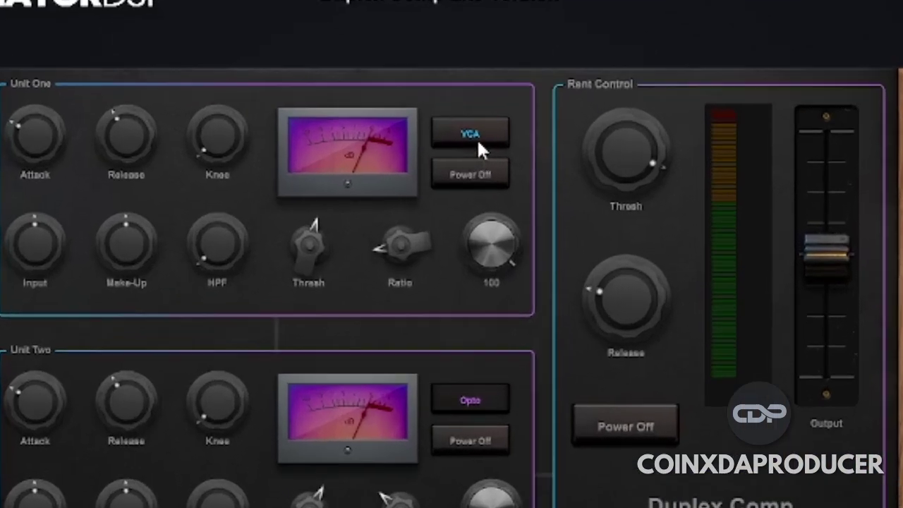
click(471, 143)
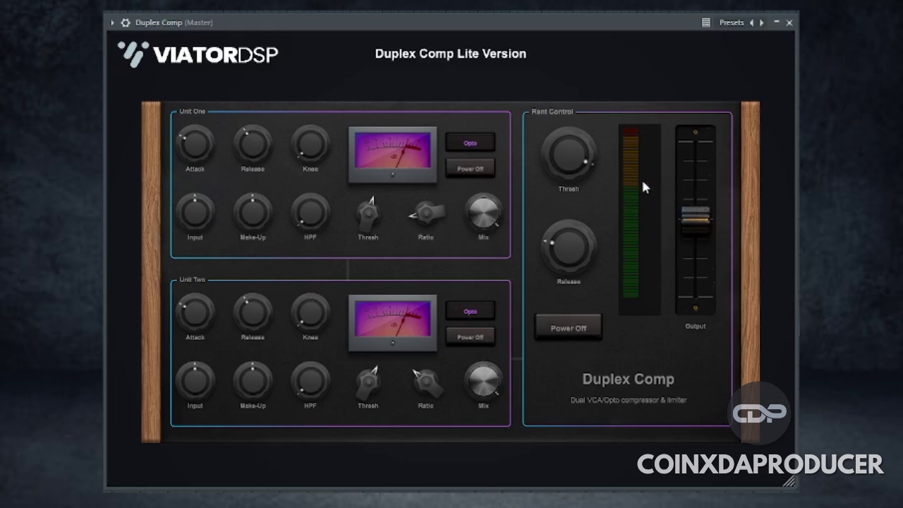
mouse_move(688, 207)
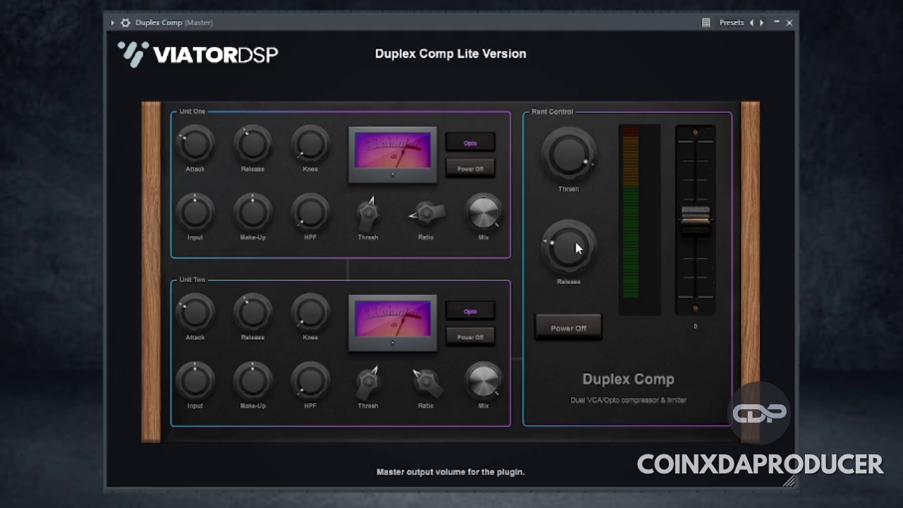
mouse_move(574, 240)
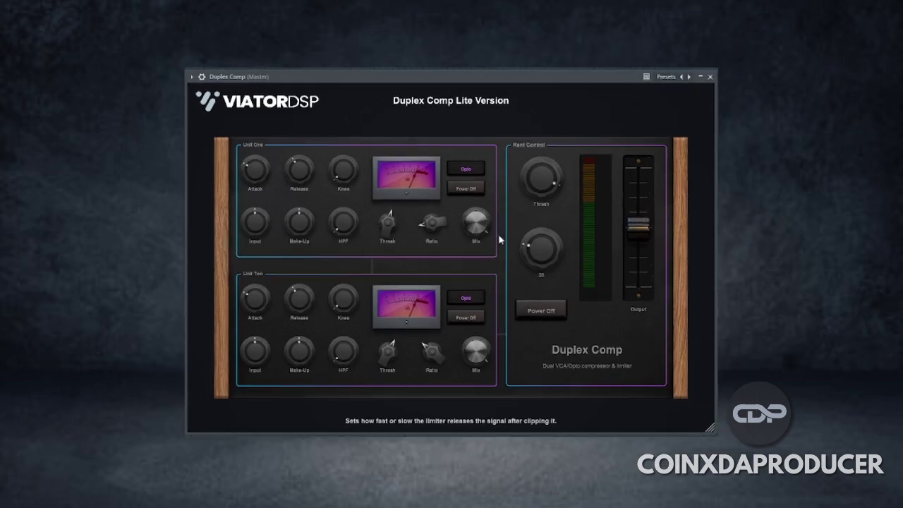
mouse_move(478, 228)
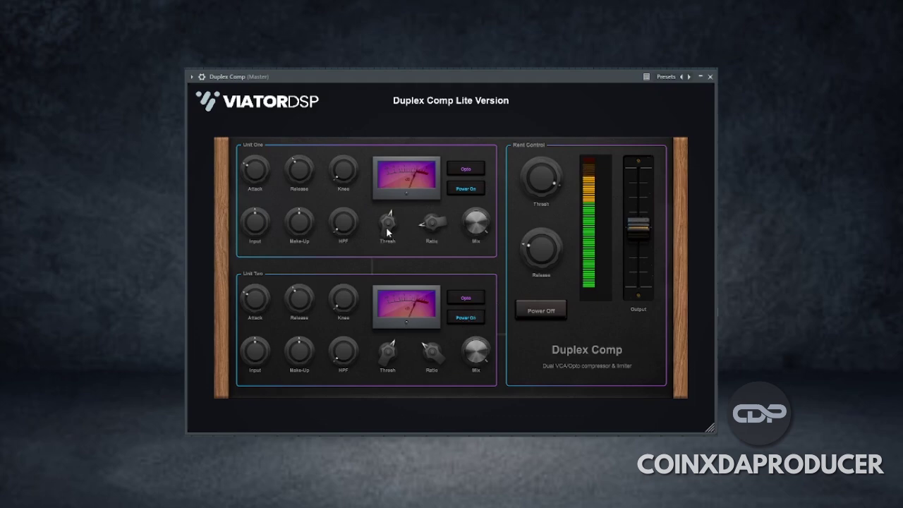
Step: Lower Unit One's threshold to about -43 dB and power off Unit Two
scroll(383, 199, up, 5)
scroll(392, 233, down, 5)
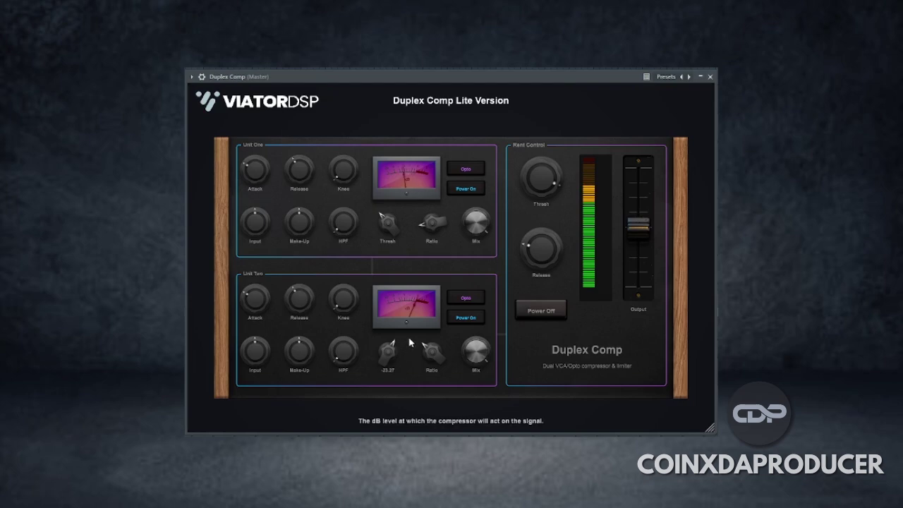
click(468, 318)
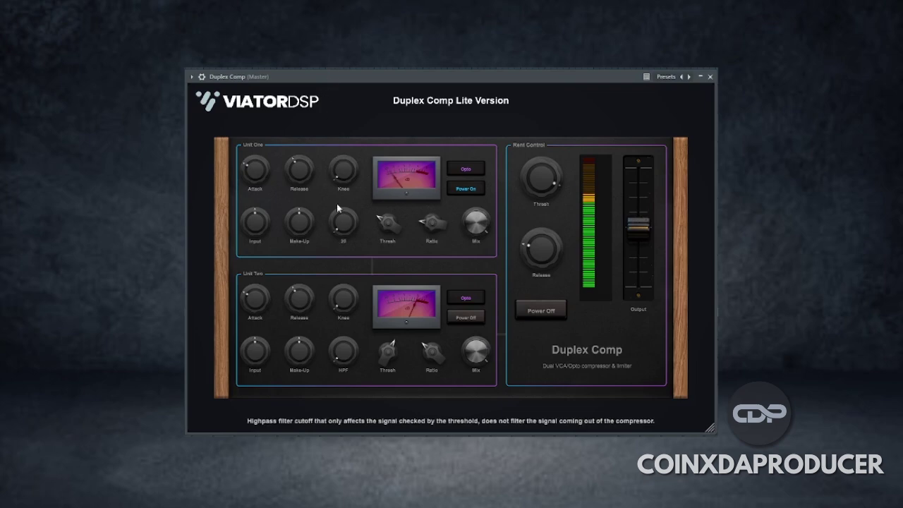
Step: Raise Unit One's high-pass filter cutoff to about 176 Hz
drag(341, 224, 340, 222)
scroll(341, 224, down, 3)
scroll(340, 225, down, 2)
scroll(341, 224, down, 2)
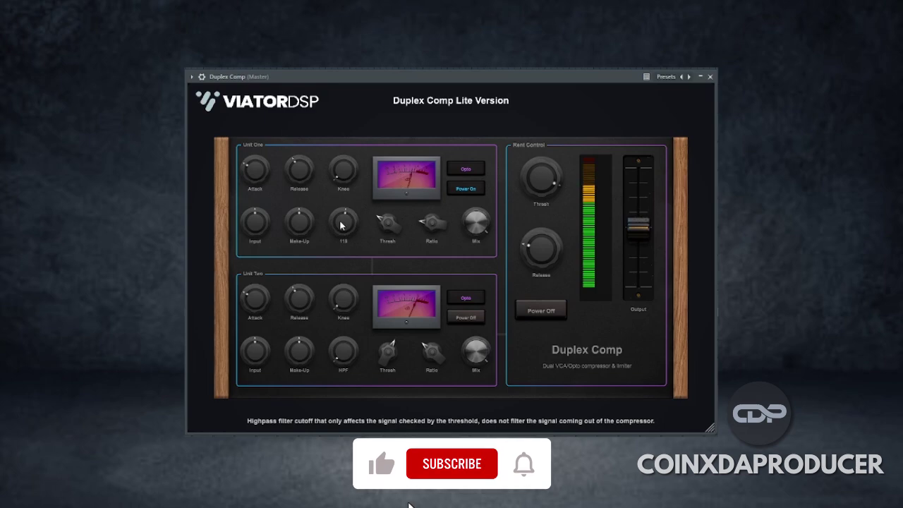
scroll(340, 225, up, 2)
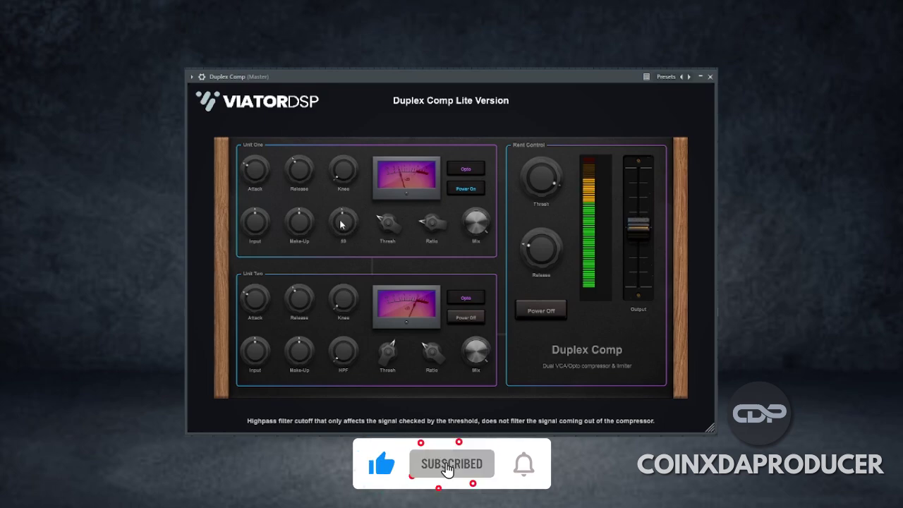
scroll(340, 225, up, 1)
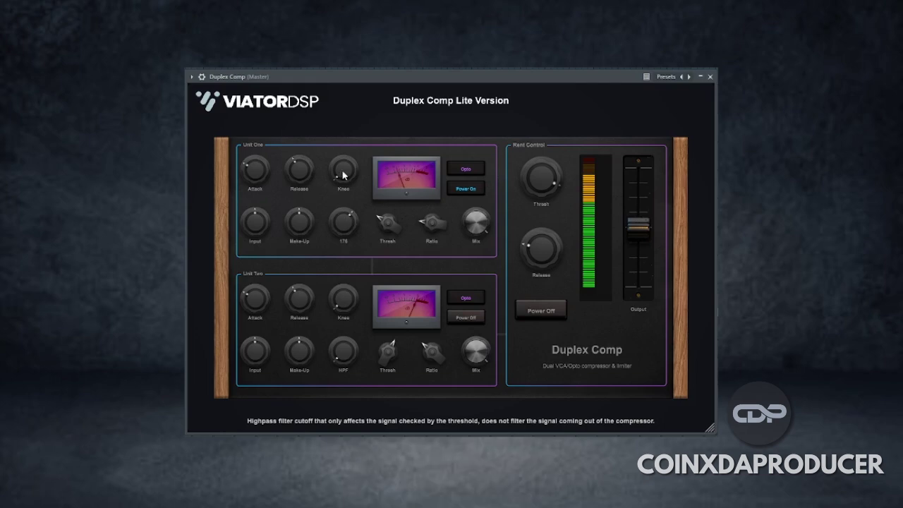
Step: Raise Unit One's knee to about 0.84 and shorten its attack
scroll(341, 172, up, 2)
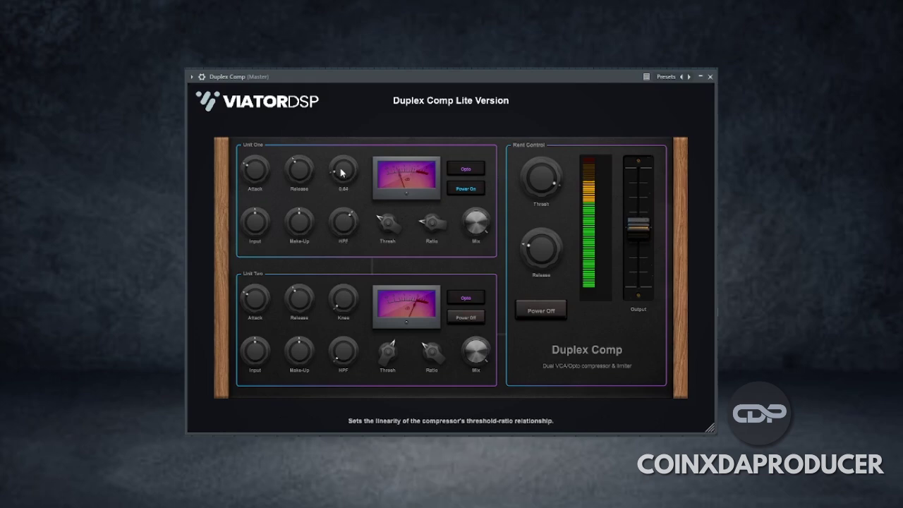
mouse_move(255, 174)
scroll(255, 174, down, 2)
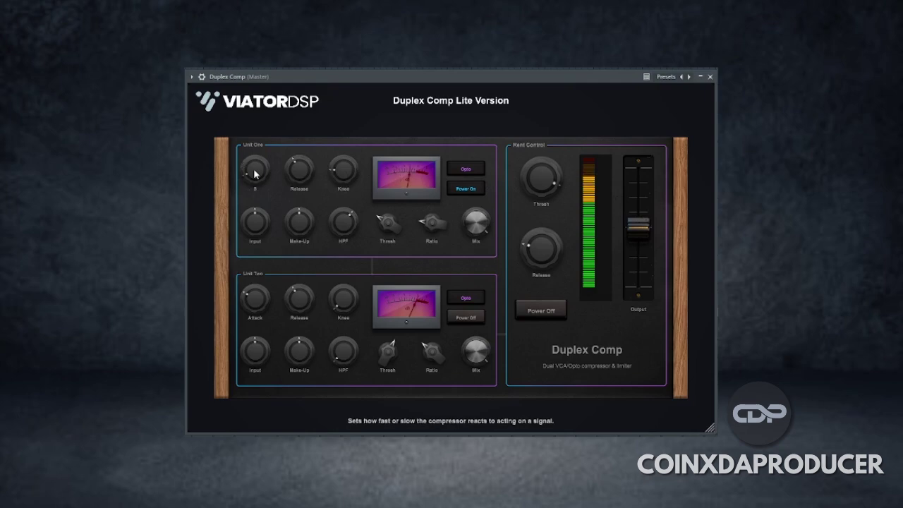
Step: Raise Unit One's input gain slightly and lower its mix to 71%
mouse_move(268, 221)
scroll(259, 220, up, 2)
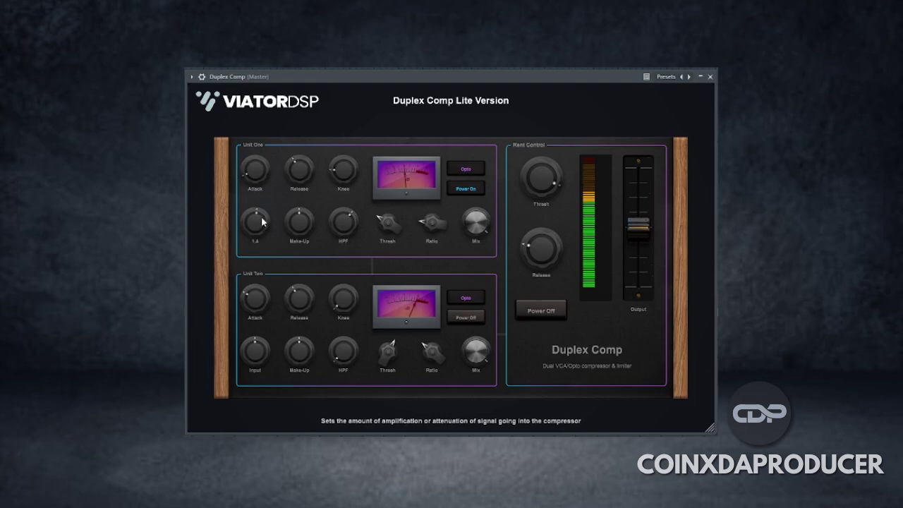
scroll(476, 226, down, 3)
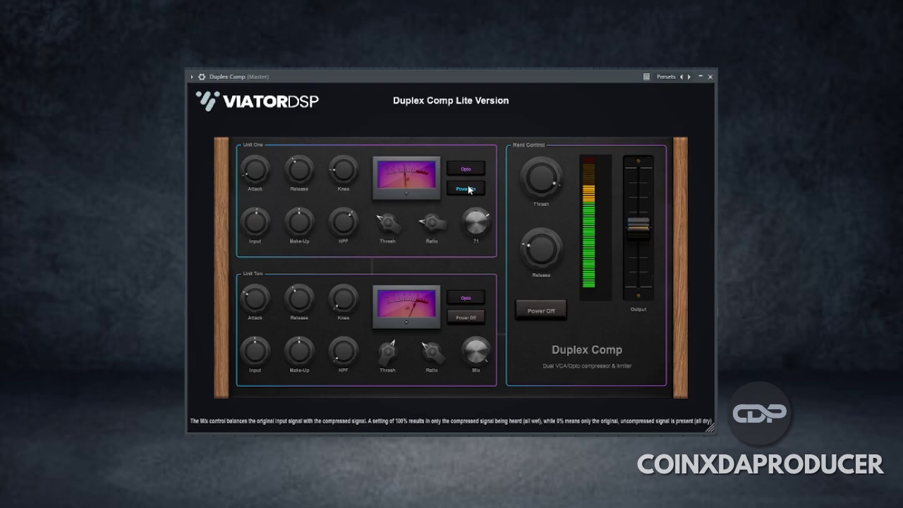
Step: Bypass and re-enable Unit One to compare the sound, and reduce its mix to 64%
click(468, 188)
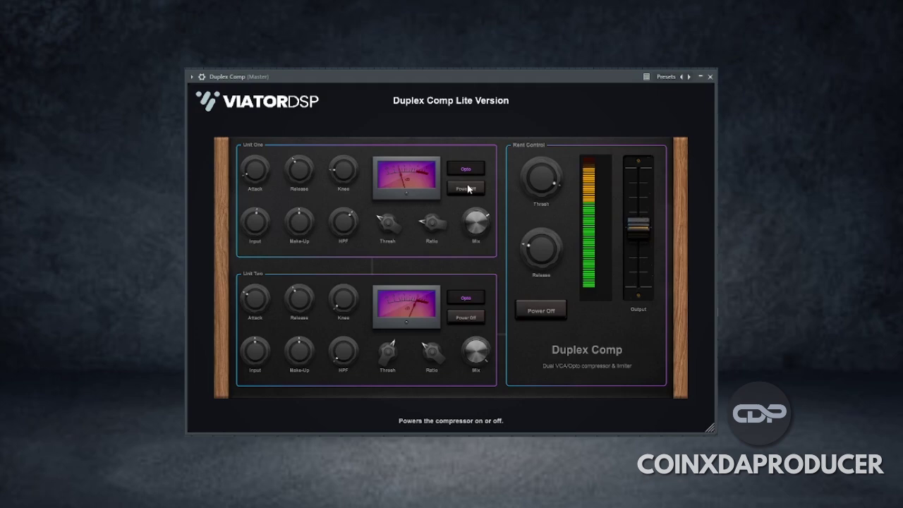
click(467, 192)
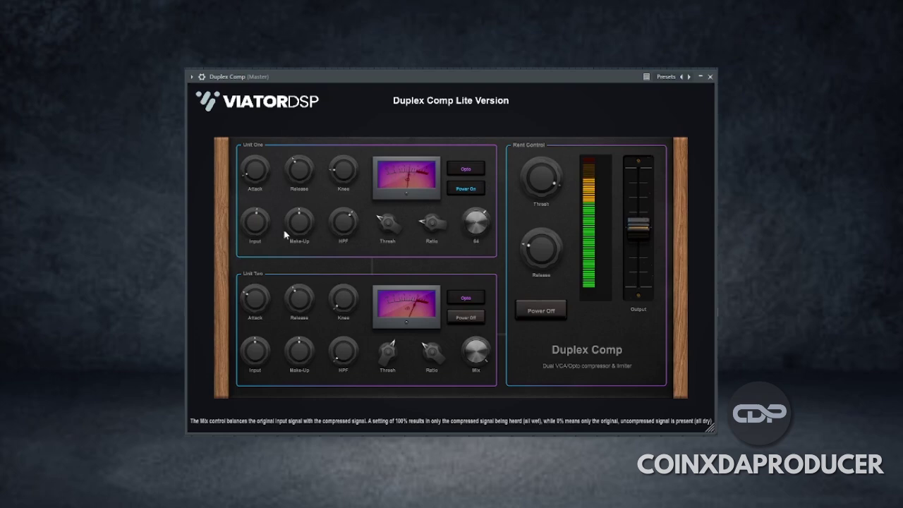
mouse_move(394, 224)
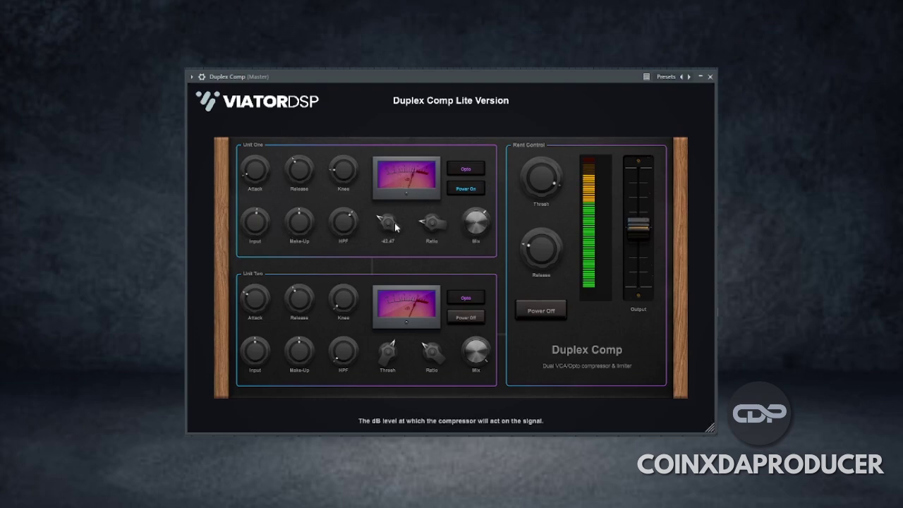
mouse_move(334, 225)
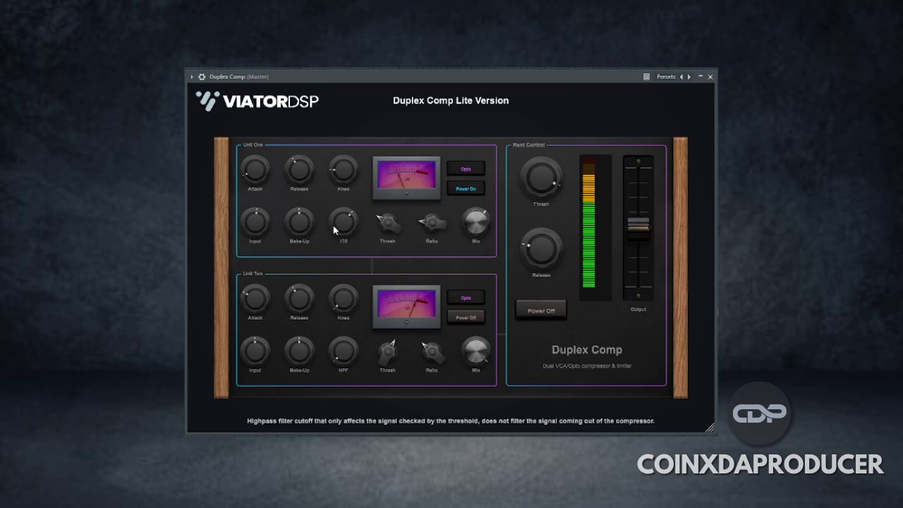
Step: Raise Unit One's make-up gain, and bypass and re-enable the unit to compare levels
mouse_move(305, 224)
scroll(305, 225, up, 5)
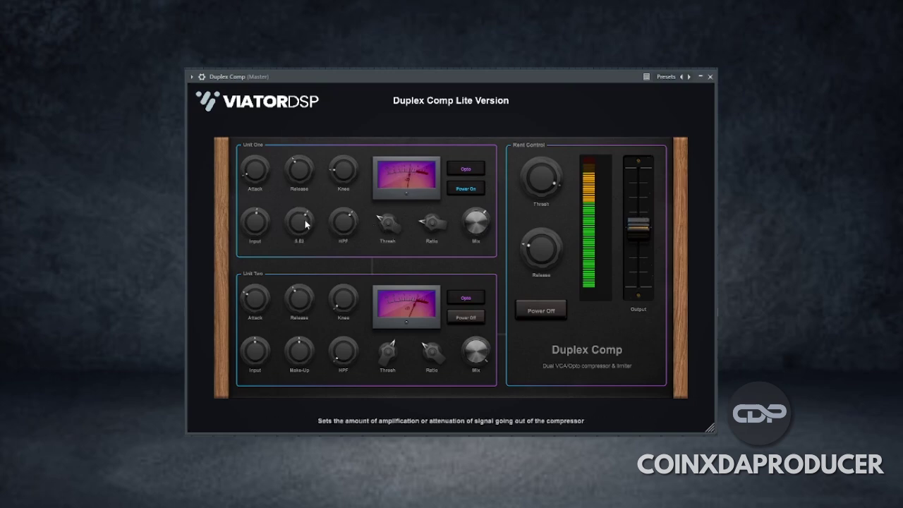
click(473, 189)
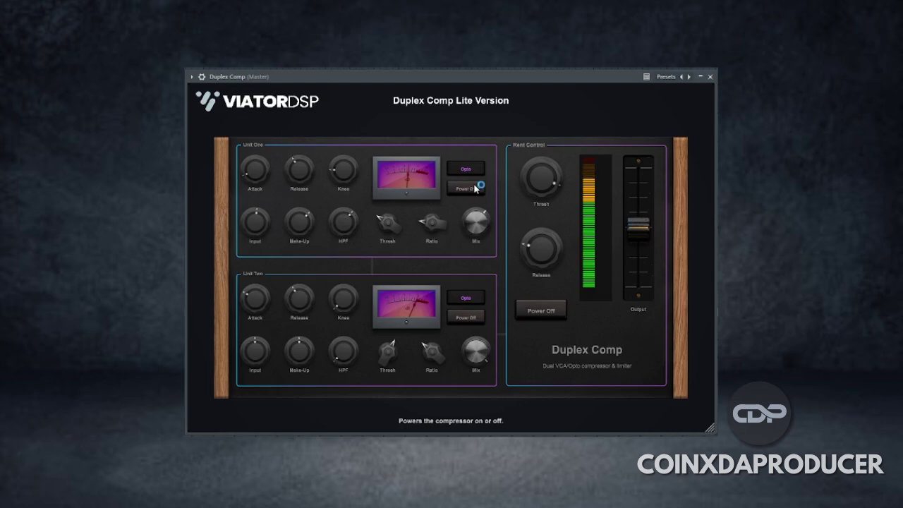
click(473, 189)
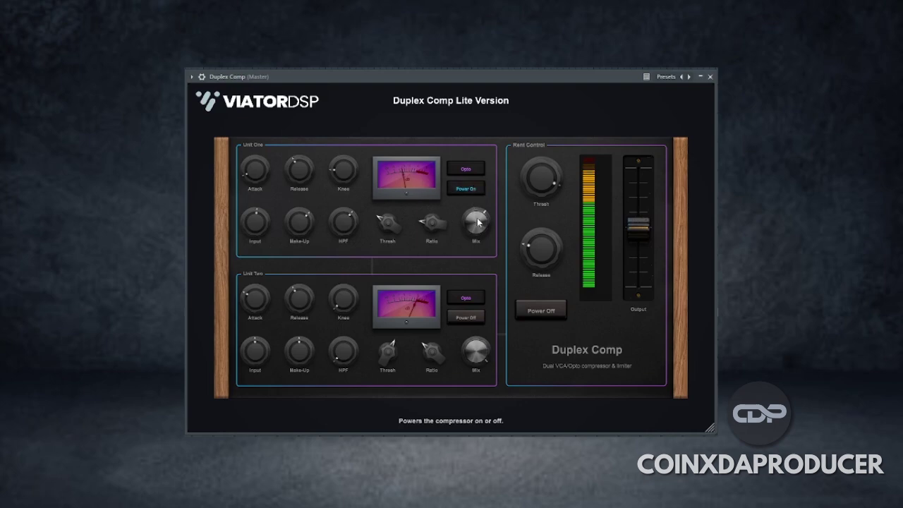
Step: Raise Unit One's mix above 64% to blend in more of the compressed signal
mouse_move(481, 230)
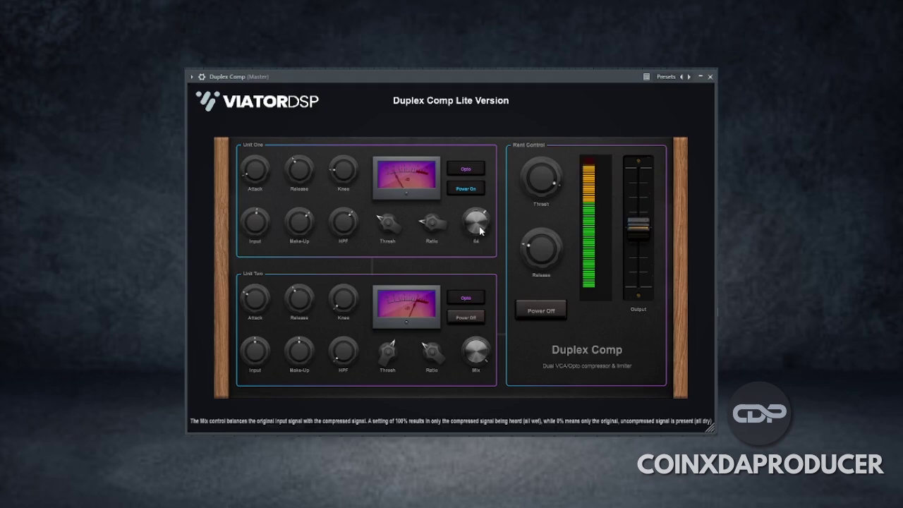
scroll(480, 230, up, 3)
scroll(480, 227, up, 4)
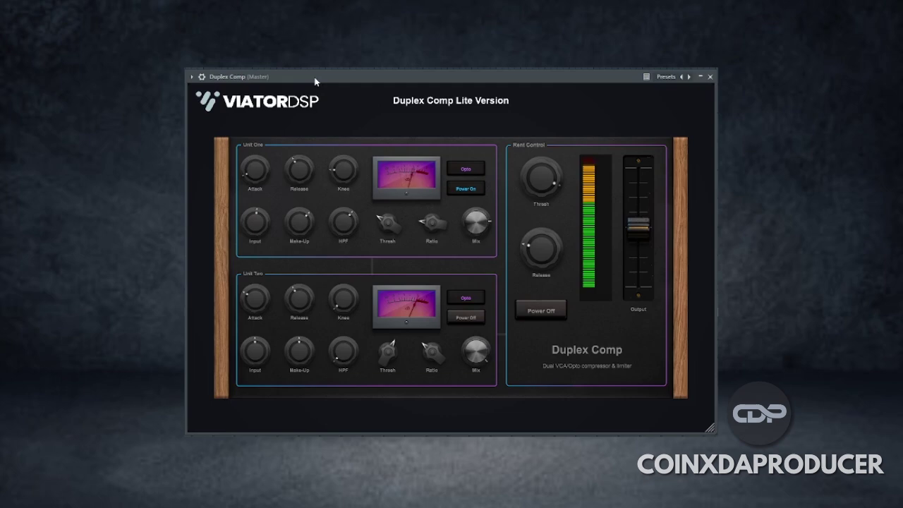
Step: Switch processing from Unit One to Unit Two, using the VCA model with a lower threshold
click(470, 190)
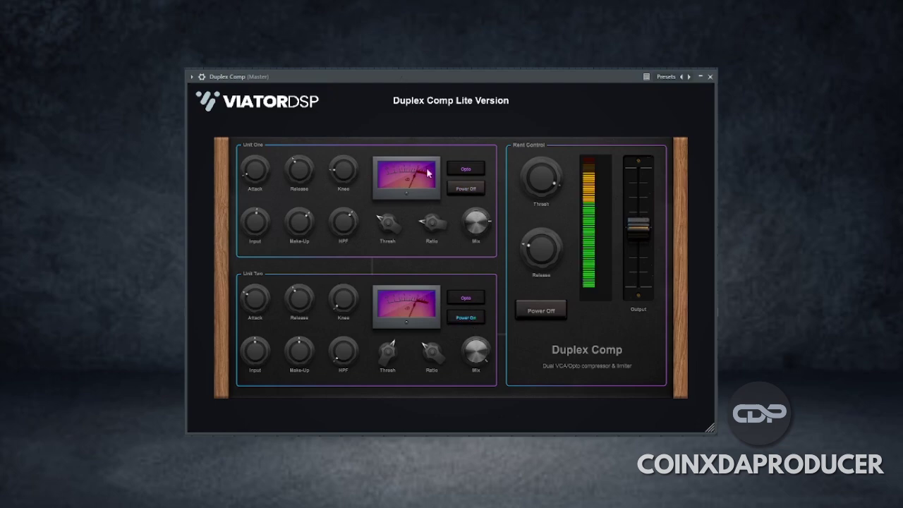
mouse_move(393, 351)
click(468, 298)
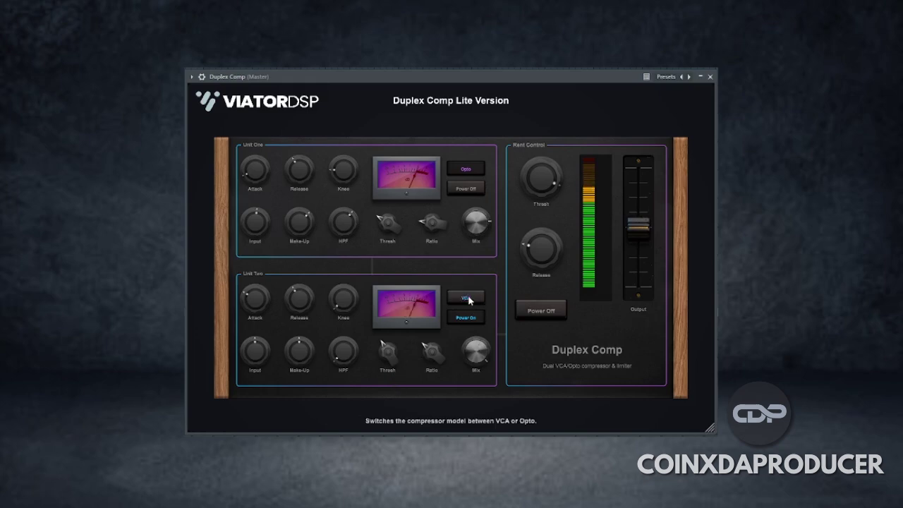
Step: Raise Unit Two's high-pass filter slightly, and give the unit a shorter attack and a longer release
mouse_move(330, 357)
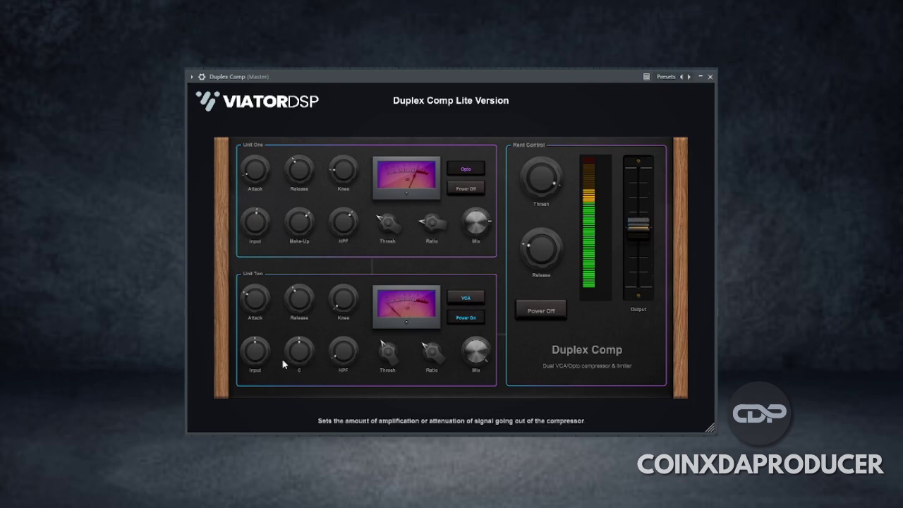
mouse_move(261, 304)
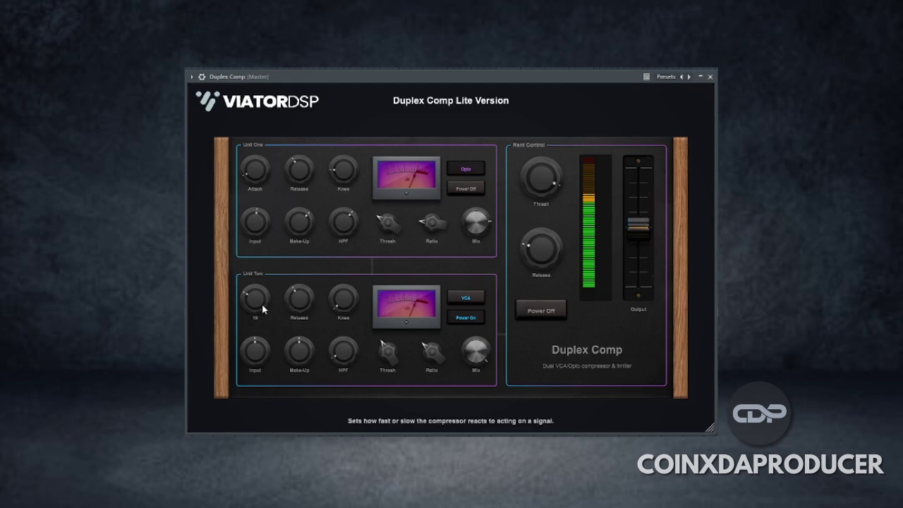
drag(262, 306, 345, 304)
mouse_move(294, 305)
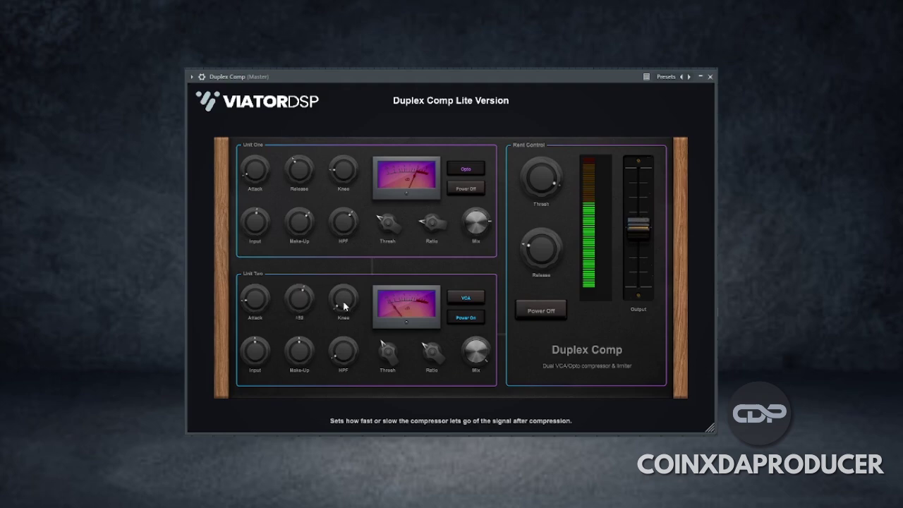
Step: Raise Unit Two's knee slightly and lower its ratio
mouse_move(344, 305)
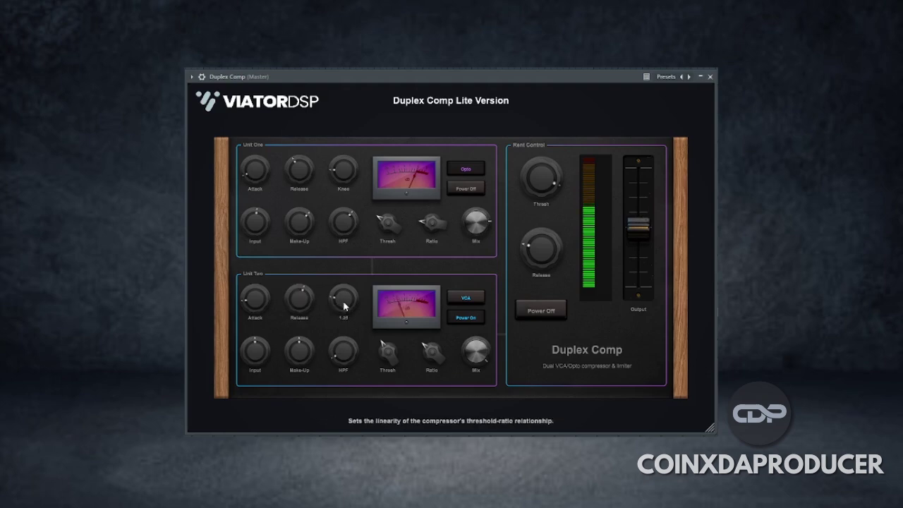
drag(344, 303, 345, 308)
mouse_move(433, 356)
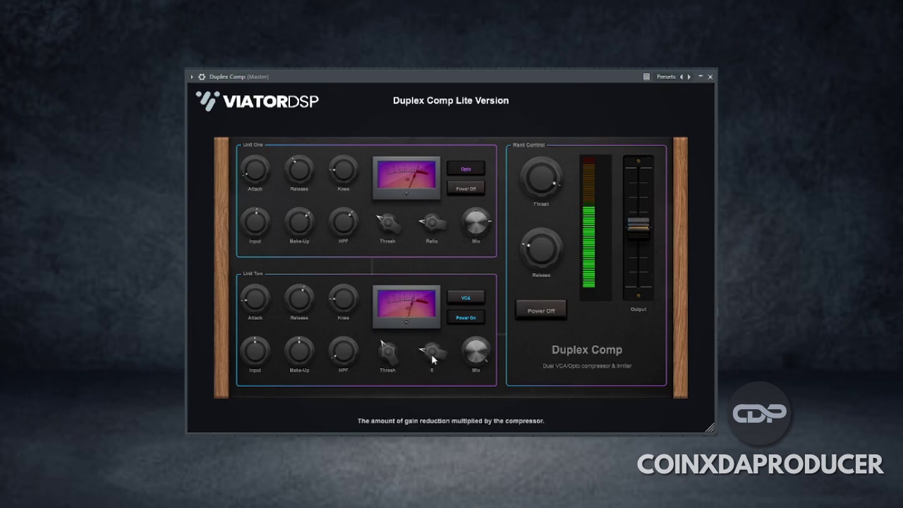
drag(433, 359, 433, 370)
Step: Lower Unit Two's mix below 100%, and bypass and re-enable the unit to compare the sound
mouse_move(489, 356)
mouse_move(388, 356)
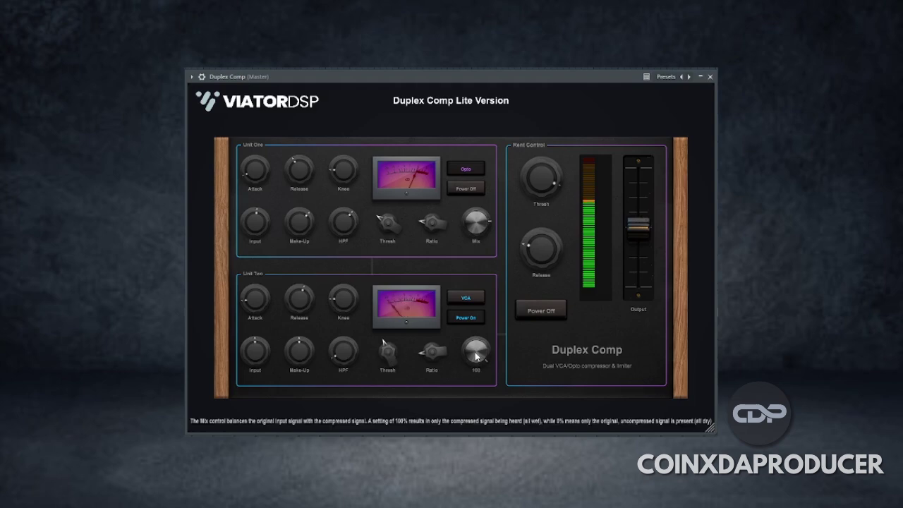
scroll(477, 358, down, 3)
click(471, 319)
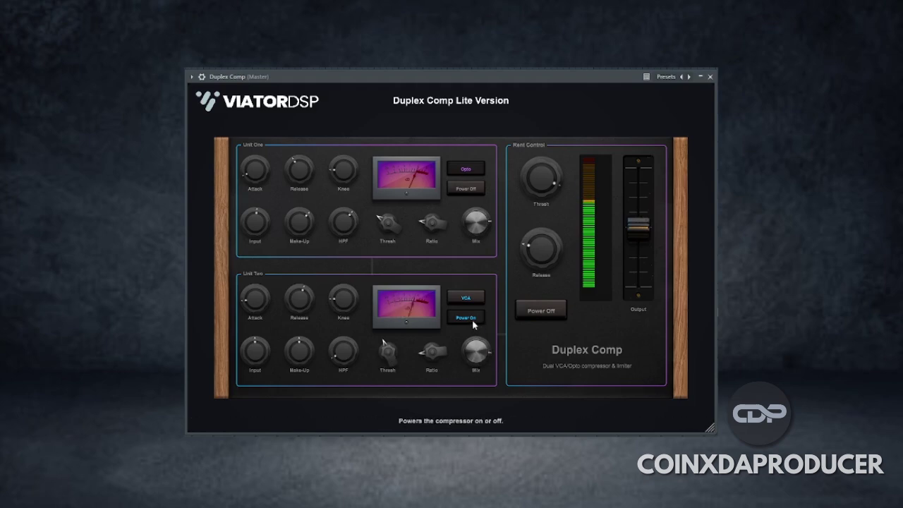
click(471, 320)
Step: Raise Unit Two's make-up gain to 8.43 dB, bypassing and re-enabling the unit partway to compare levels
scroll(302, 354, up, 1)
scroll(303, 355, down, 1)
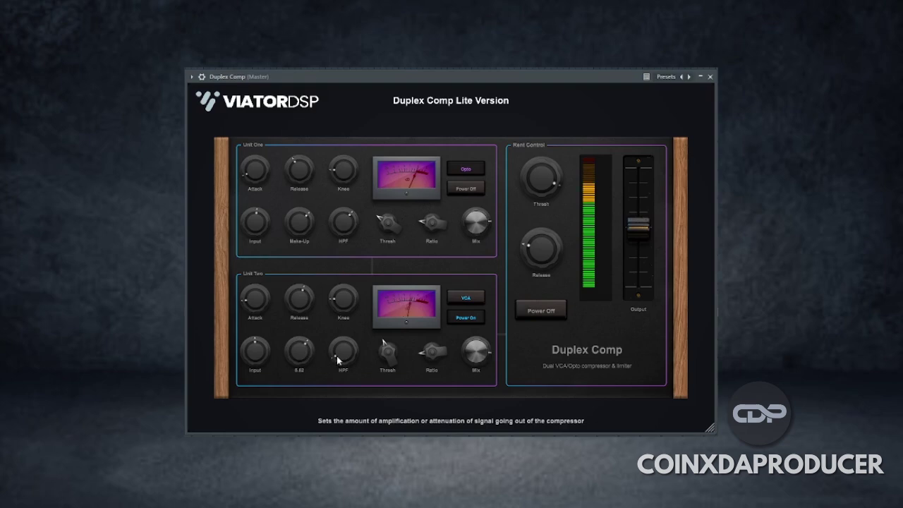
click(471, 317)
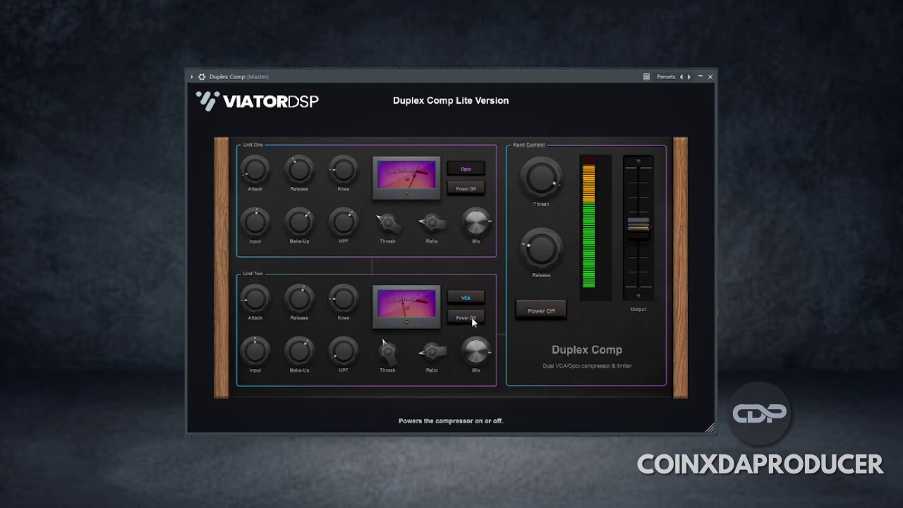
click(471, 317)
mouse_move(303, 348)
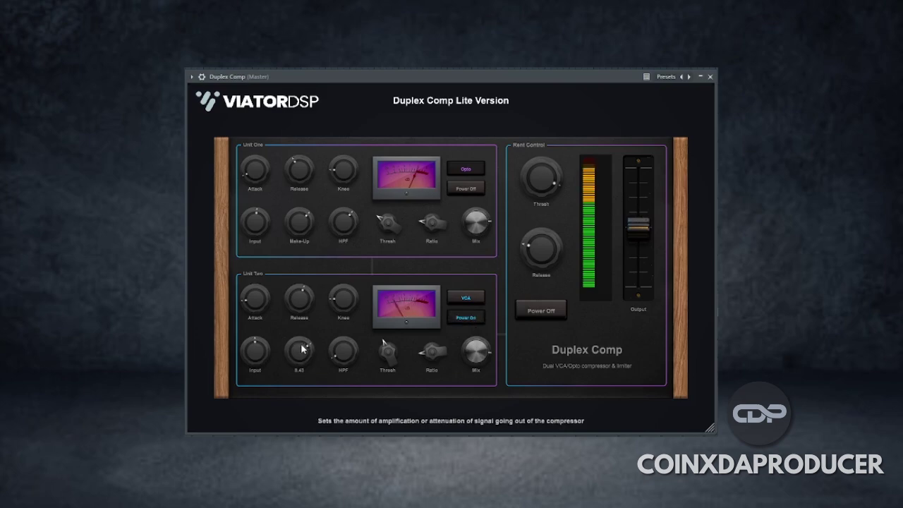
Step: Lower Unit Two's mix to just above halfway, and bypass and re-enable the unit to compare the sound
mouse_move(480, 358)
scroll(479, 358, down, 1)
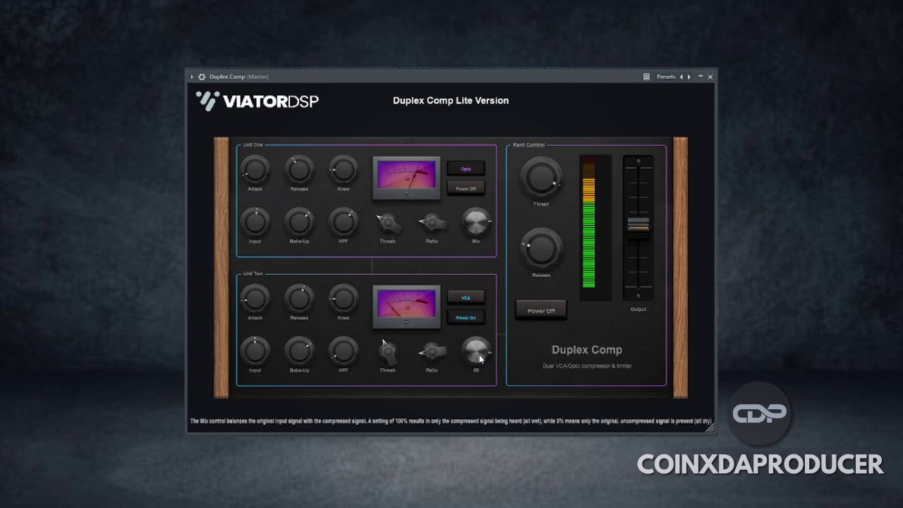
scroll(480, 358, up, 3)
click(467, 319)
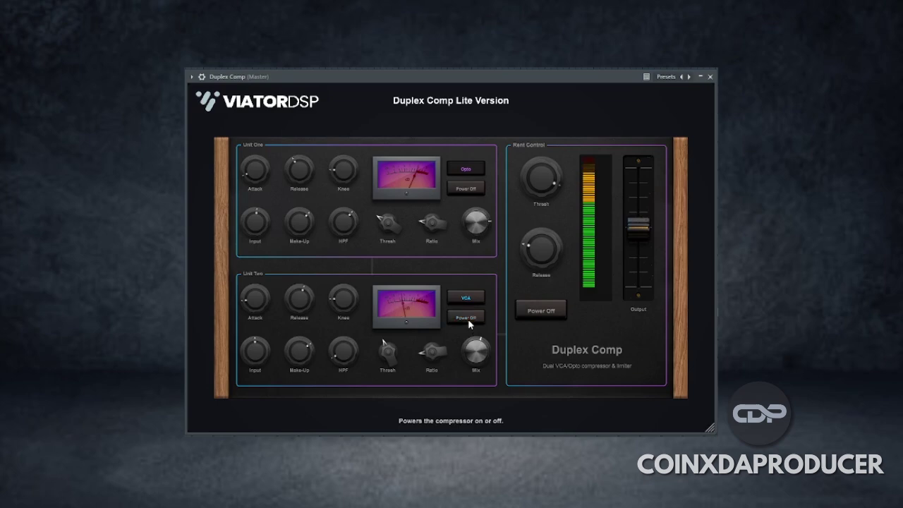
click(467, 318)
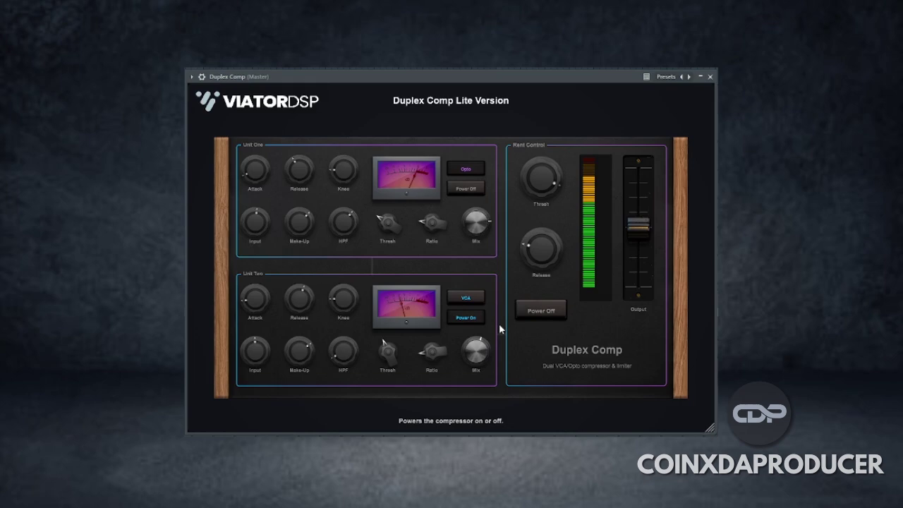
Step: Turn Unit One back on and lower its mix to just above halfway
click(467, 188)
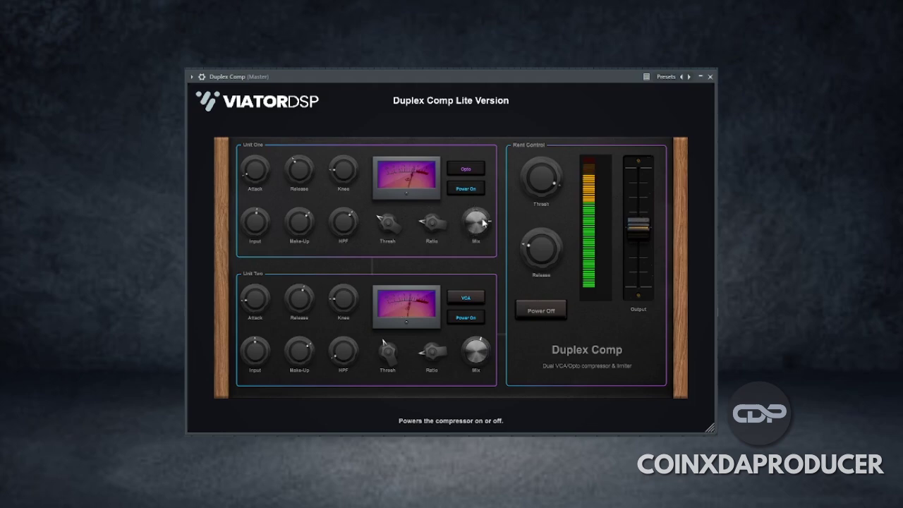
click(484, 223)
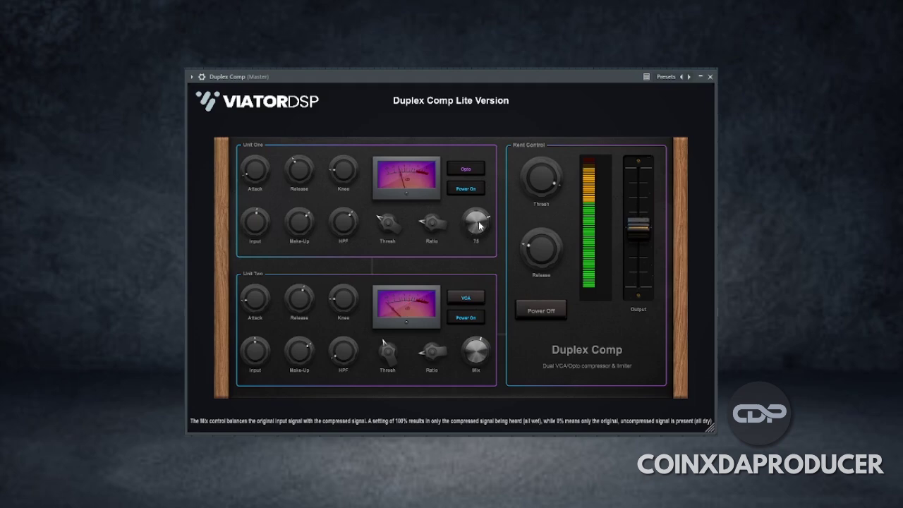
drag(479, 222, 479, 236)
Step: Turn on the limiter, raise its threshold slightly, and bypass and re-enable it to compare the sound
click(543, 311)
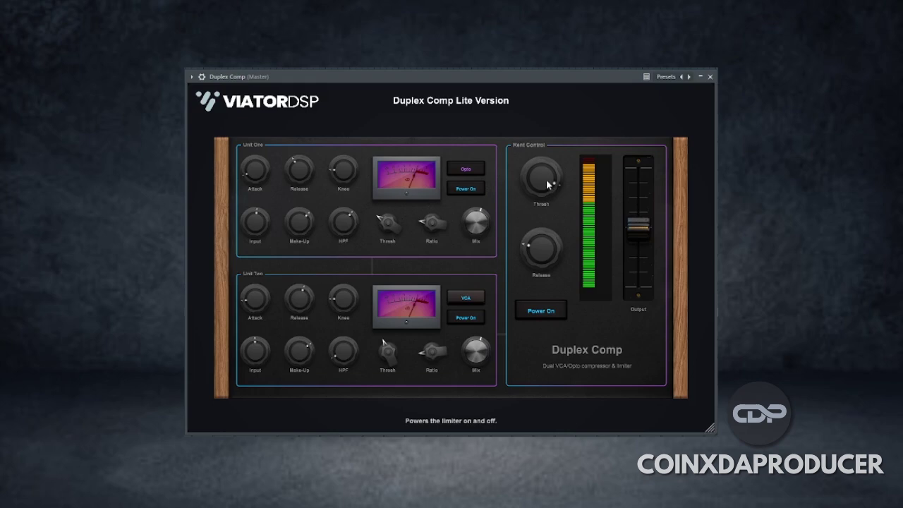
mouse_move(545, 181)
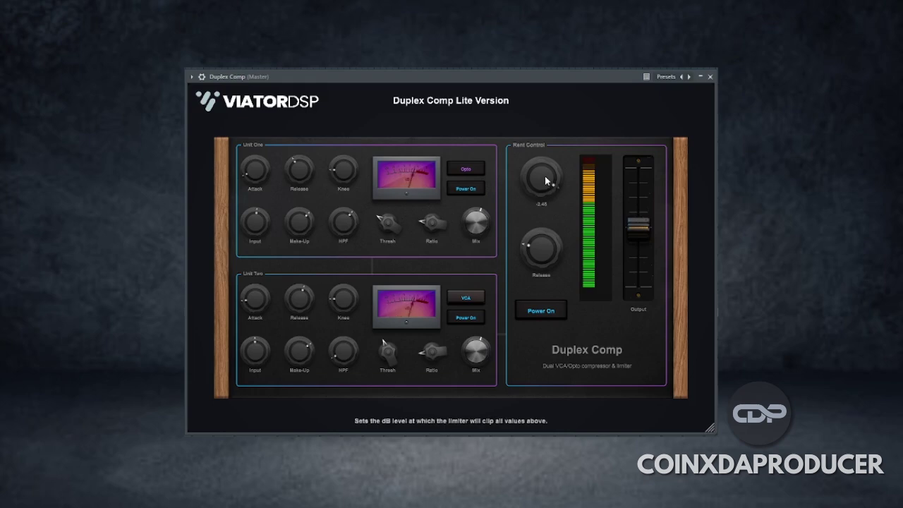
scroll(545, 182, up, 3)
click(546, 311)
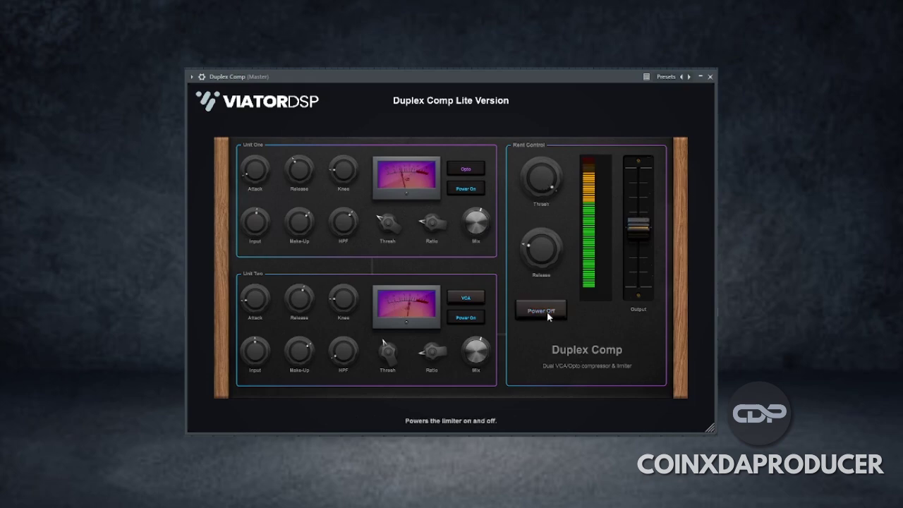
click(547, 312)
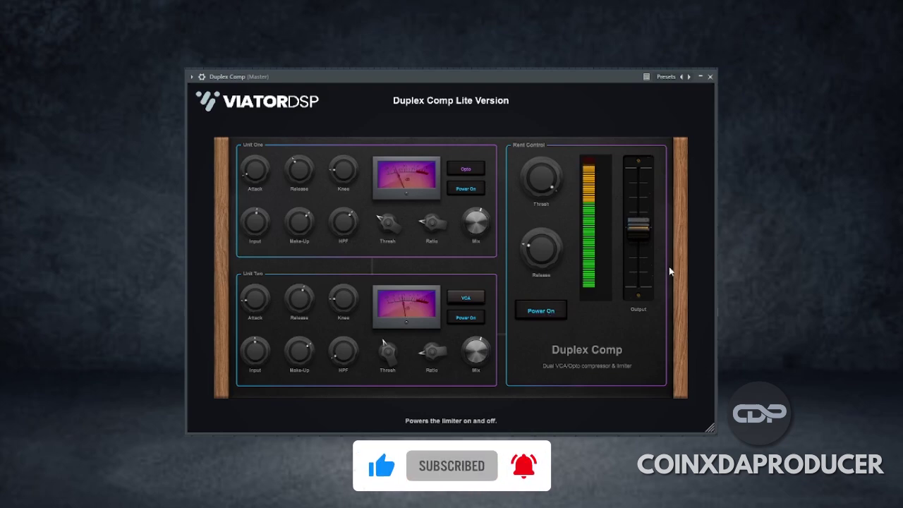
mouse_move(642, 229)
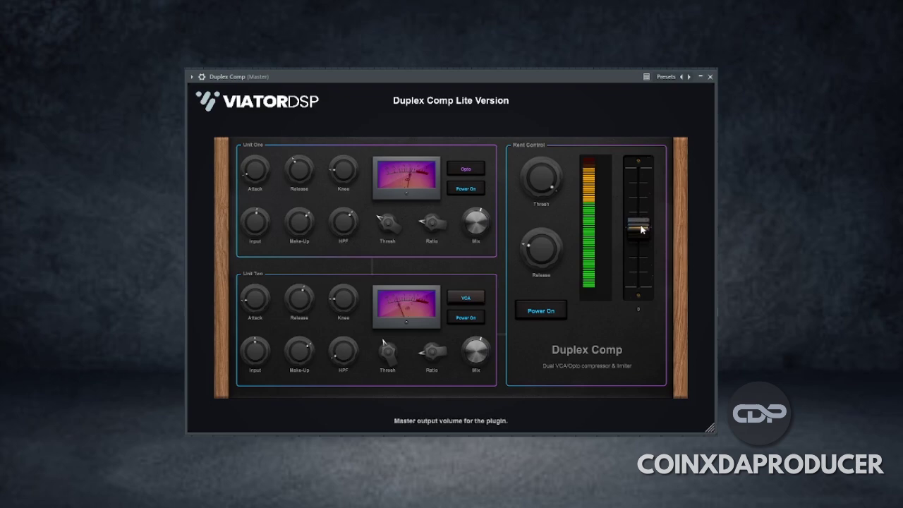